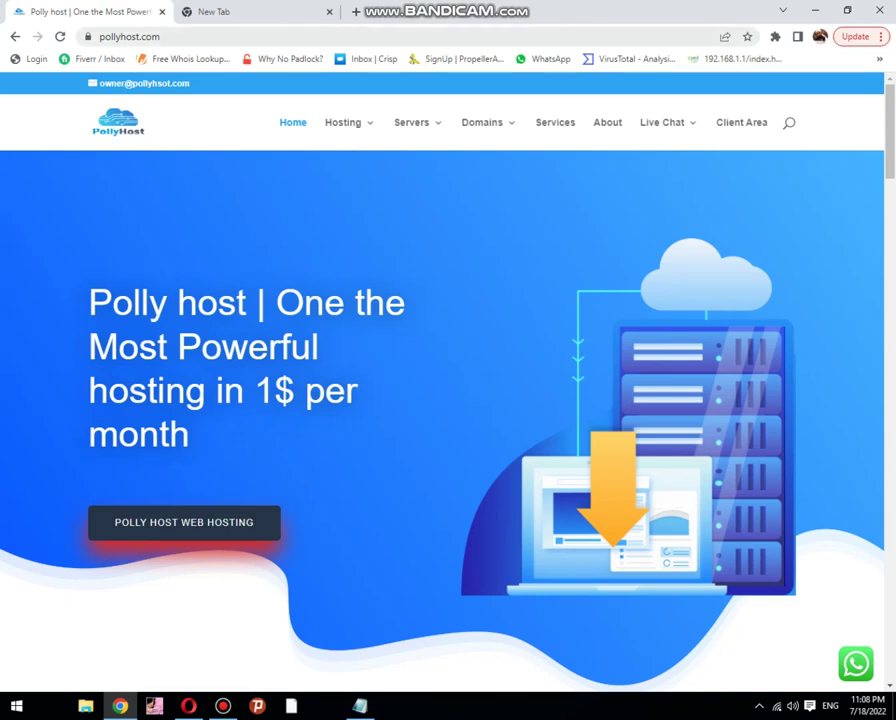
Open the cPanel login page at rmoutlets.com:2083, copying the address from the saved notes
{"action": "left_click", "coordinate": [248, 9]}
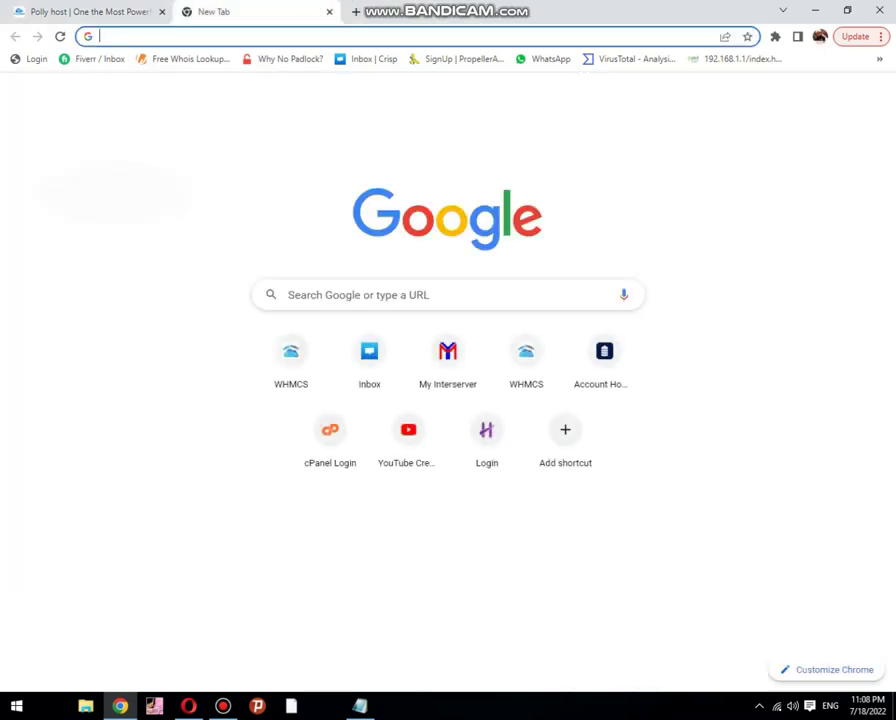
{"action": "left_click", "coordinate": [300, 36]}
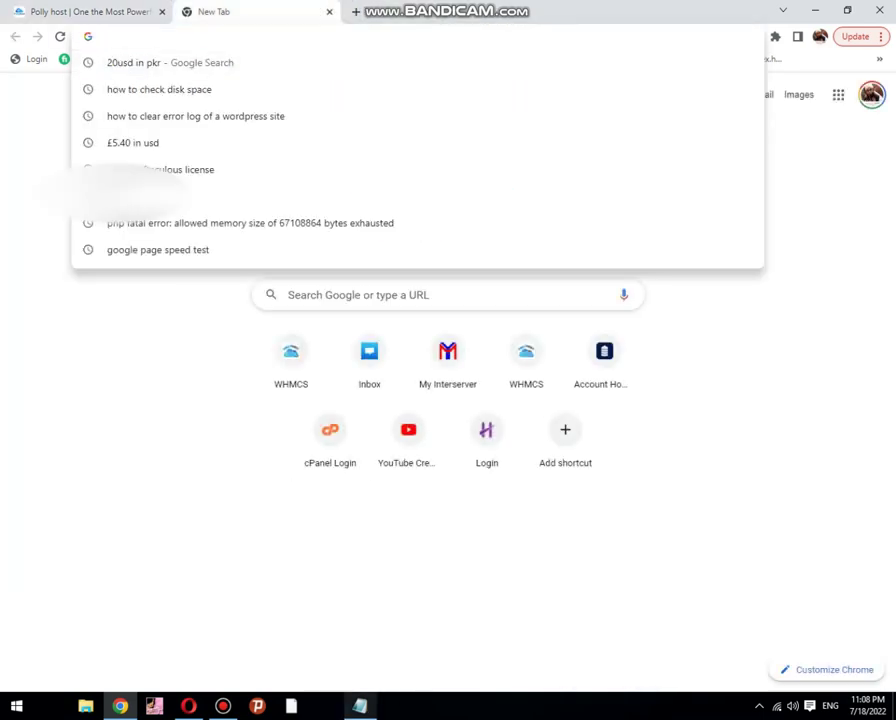
{"action": "key", "text": "alt+Tab"}
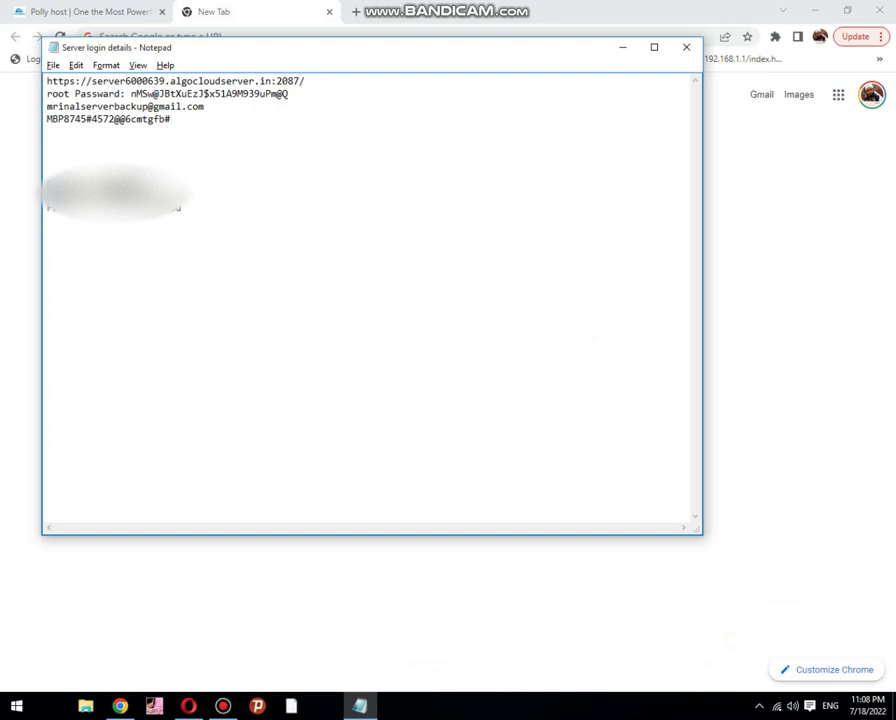
{"action": "double_click", "coordinate": [90, 182]}
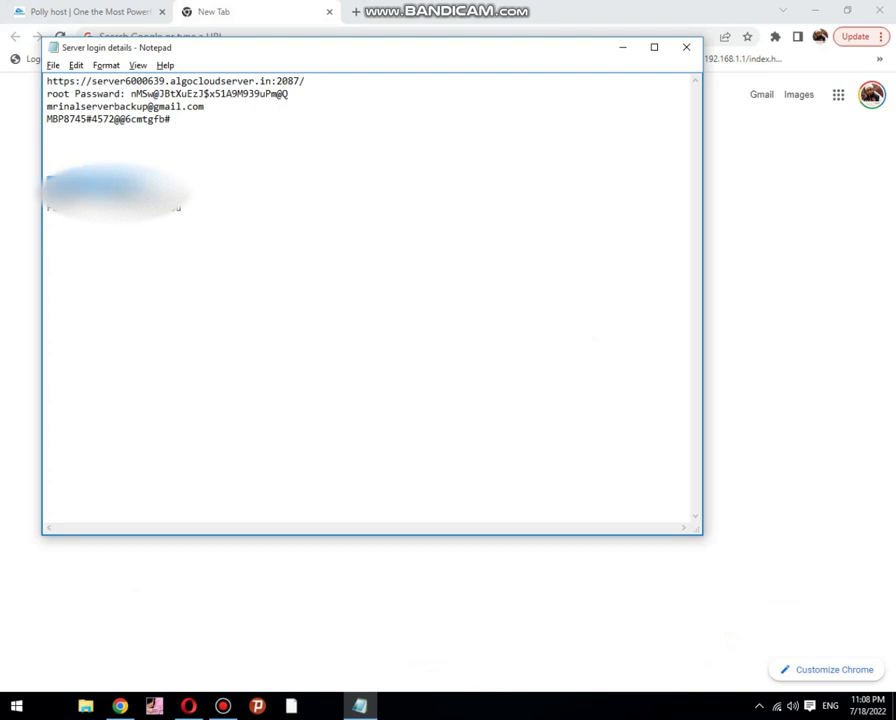
{"action": "key", "text": "alt+Tab"}
{"action": "key", "text": "ctrl+l"}
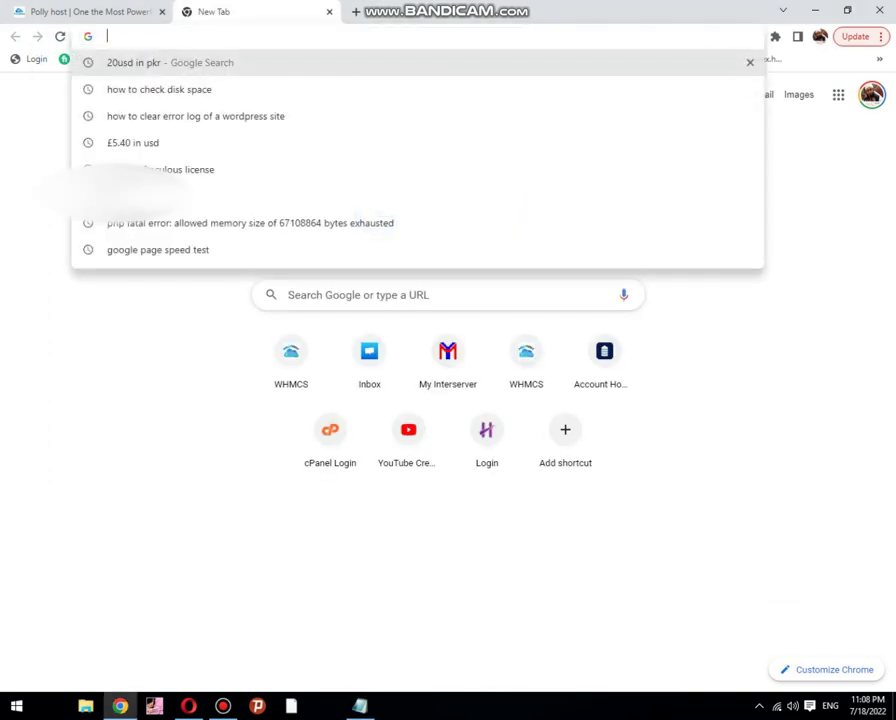
{"action": "type", "text": "rmoutlets.com:2083"}
{"action": "key", "text": "Return"}
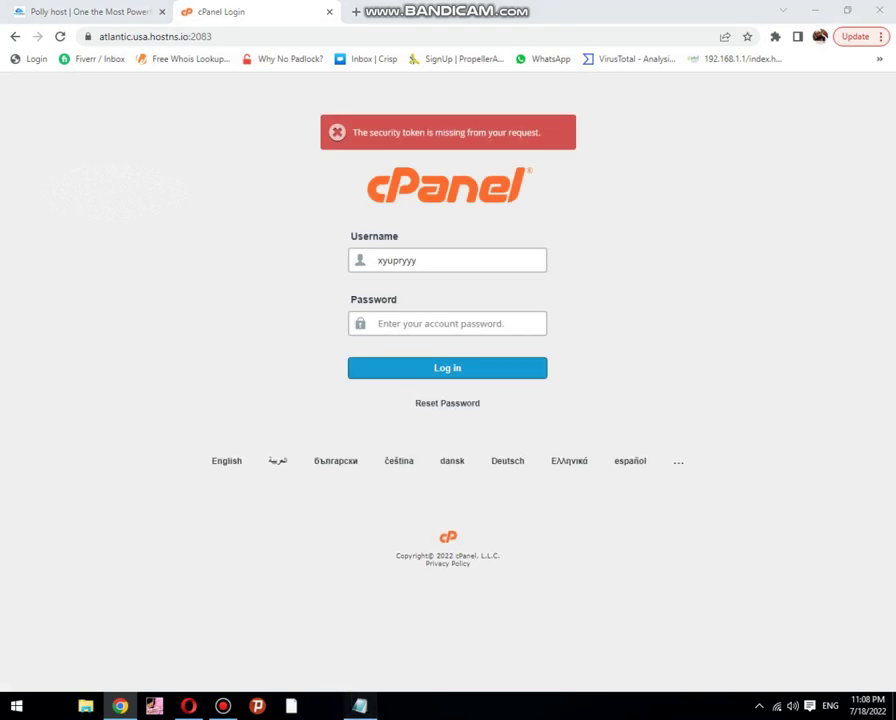
Log in to cPanel with the saved password from the notes
{"action": "key", "text": "alt+Tab"}
{"action": "left_click_drag", "start_coordinate": [47, 207], "coordinate": [182, 207]}
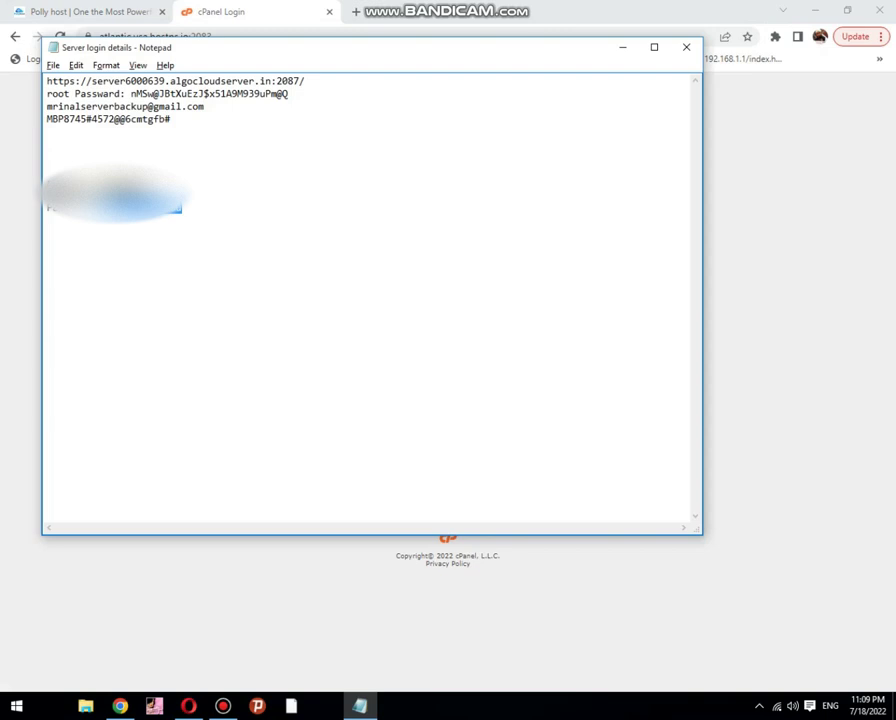
{"action": "key", "text": "alt+Tab"}
{"action": "right_click", "coordinate": [413, 328]}
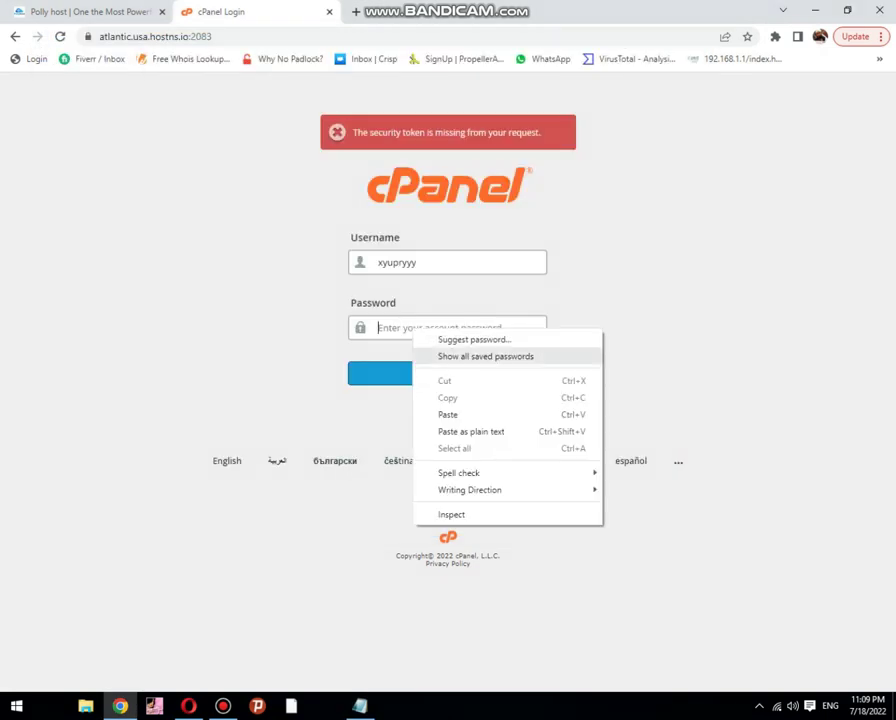
{"action": "left_click", "coordinate": [440, 358]}
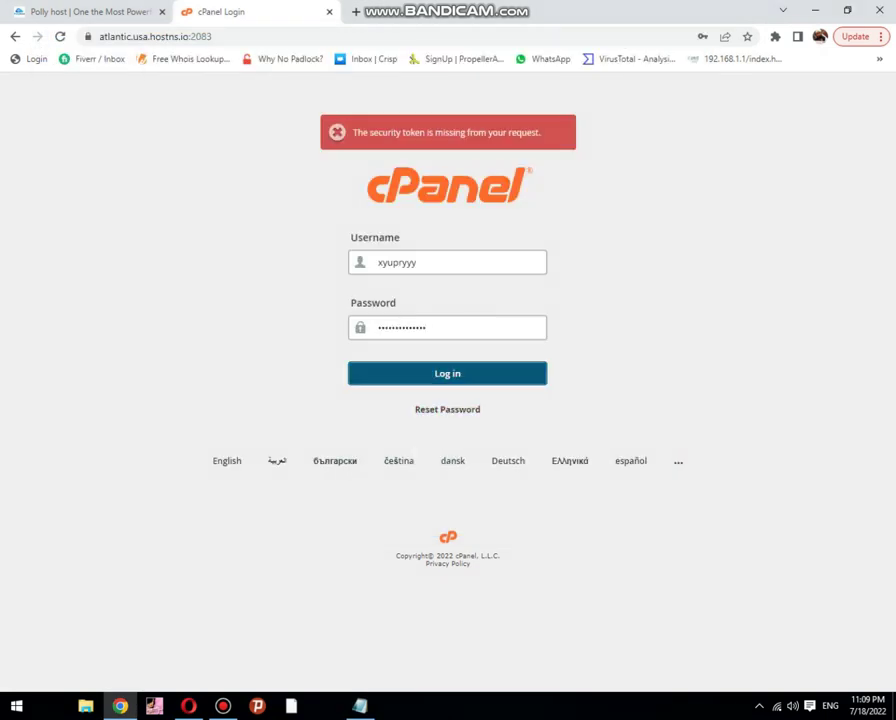
{"action": "key", "text": "Return"}
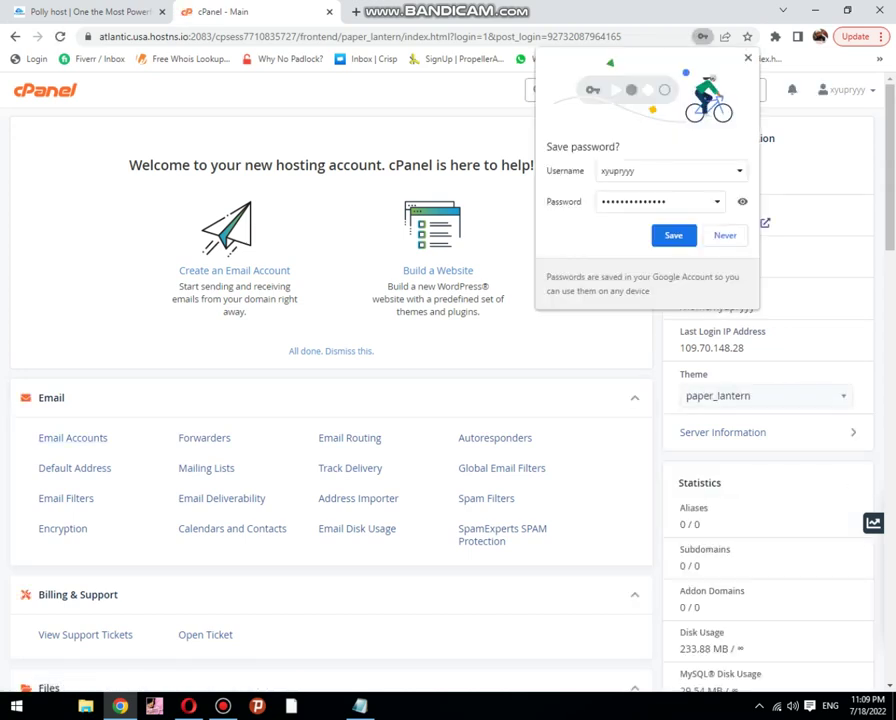
Dismiss Chrome's save-password prompt and go to Create an Email Account
{"action": "key", "text": "Return"}
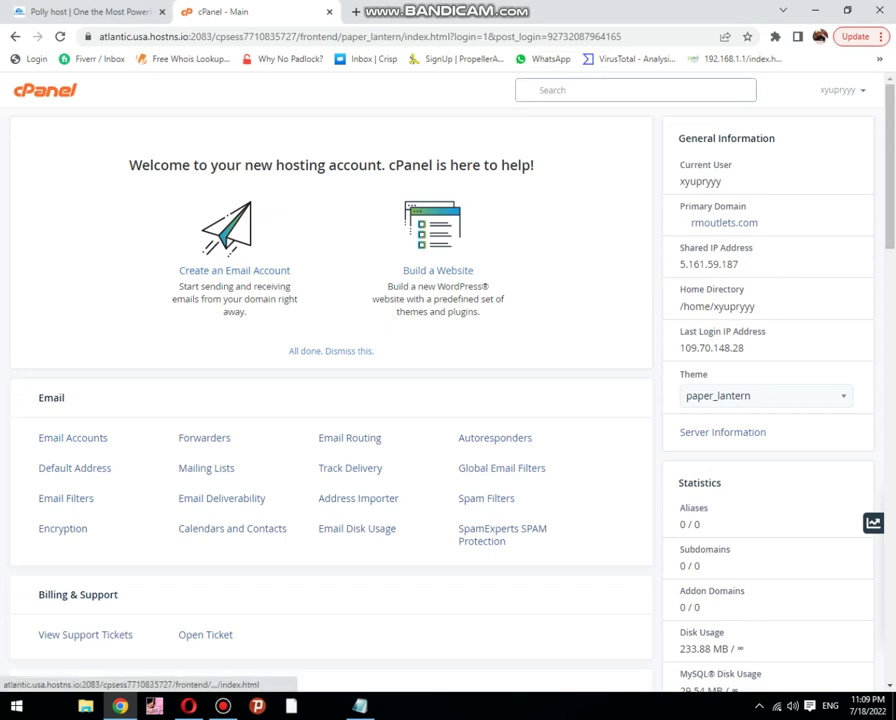
{"action": "left_click", "coordinate": [234, 270]}
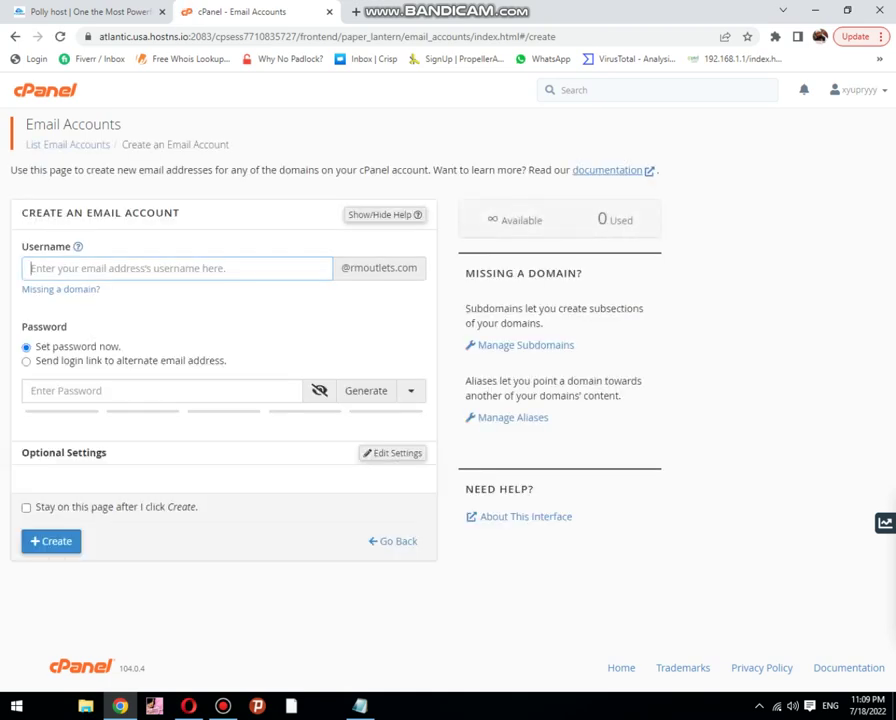
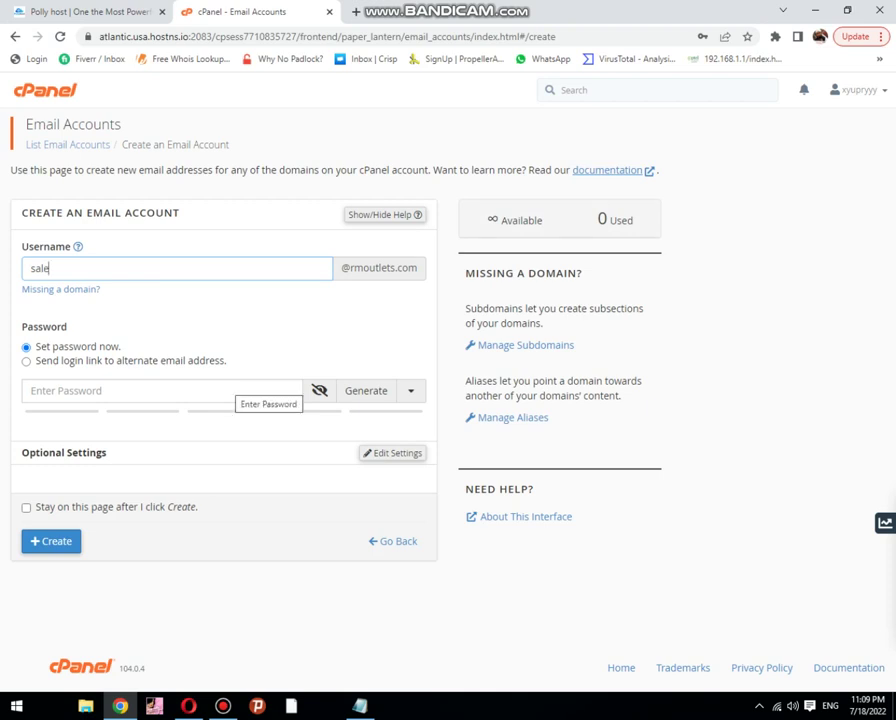
Create mailbox 'sale' with a generated strong password, recording the password in Notepad
{"action": "left_click", "coordinate": [255, 390]}
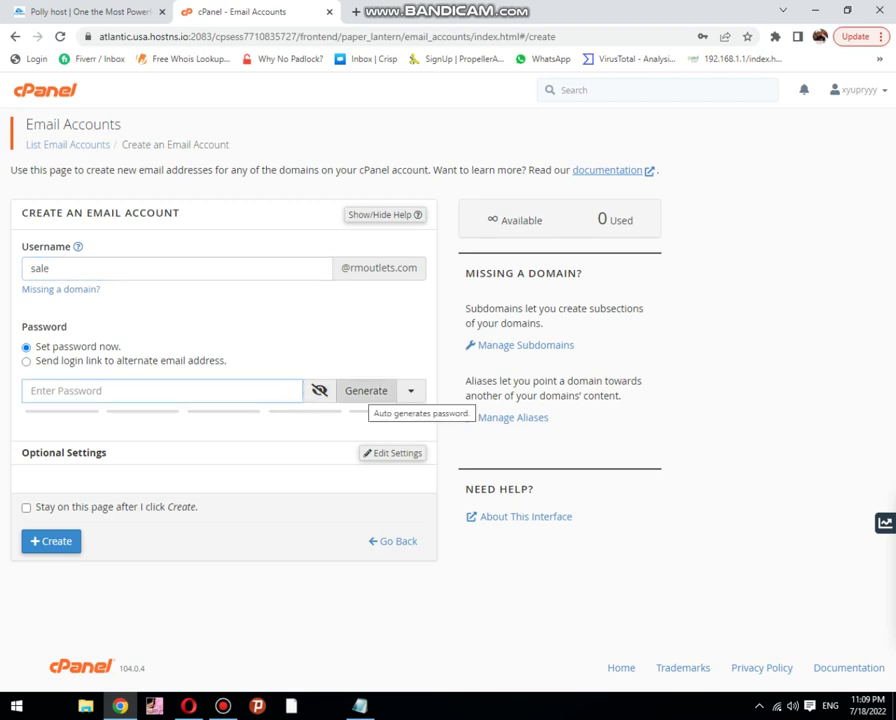
{"action": "left_click", "coordinate": [366, 390]}
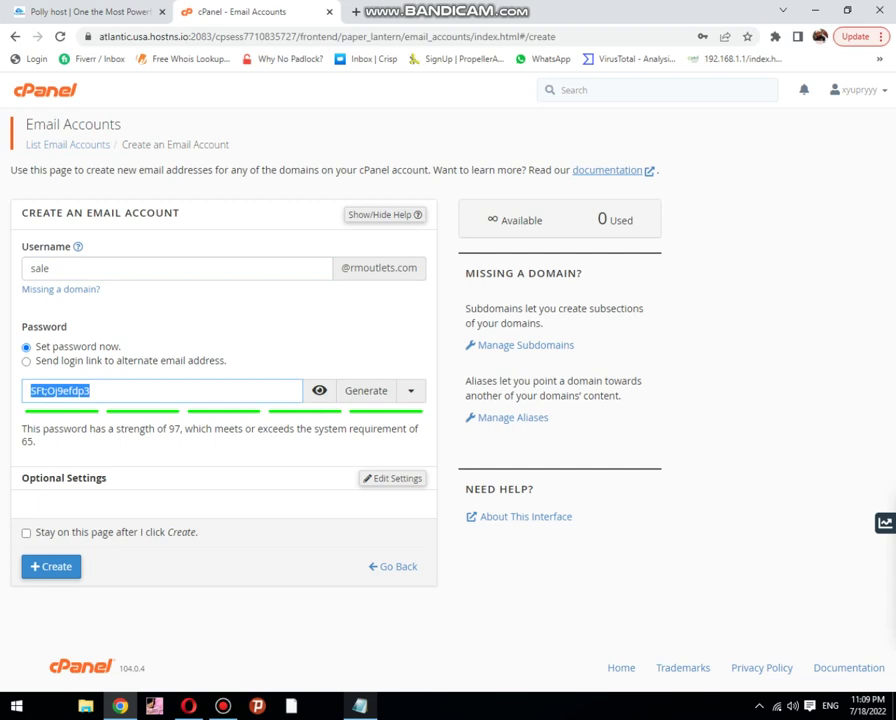
{"action": "key", "text": "alt+Tab"}
{"action": "key", "text": "Down"}
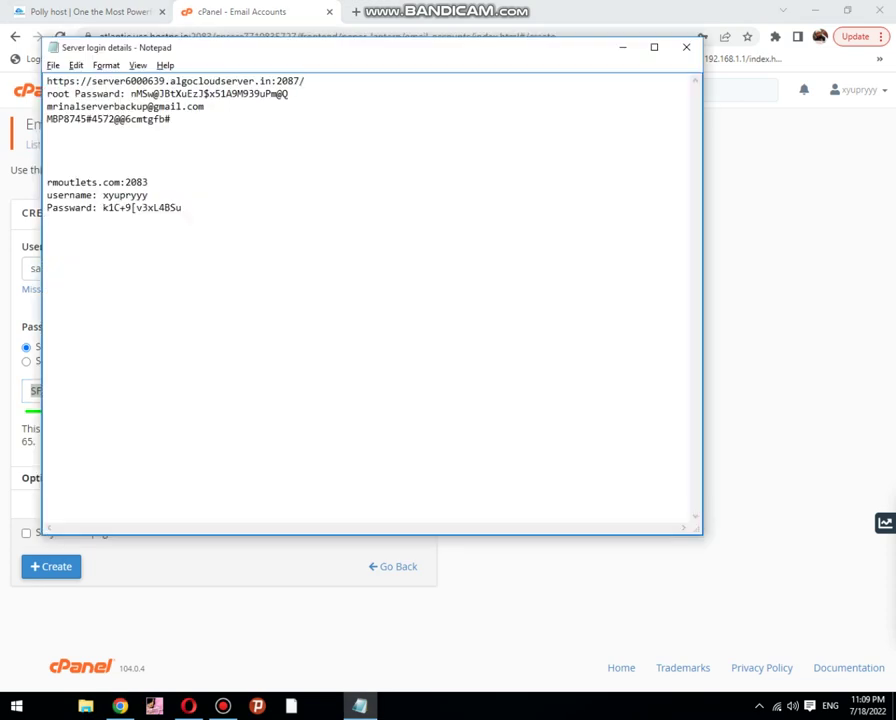
{"action": "key", "text": "ctrl+v"}
{"action": "key", "text": "alt+Tab"}
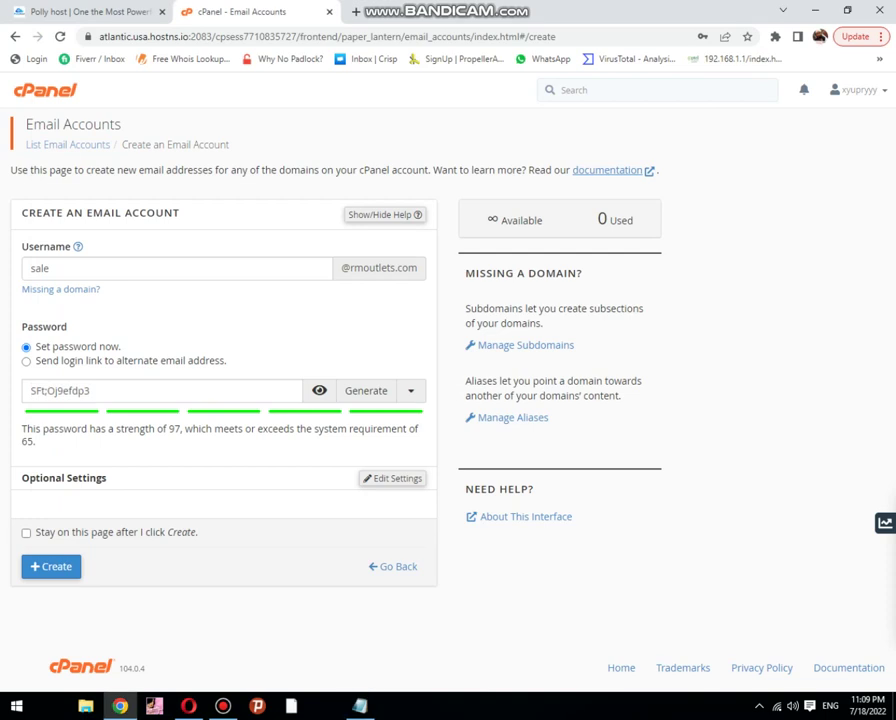
{"action": "key", "text": "Return"}
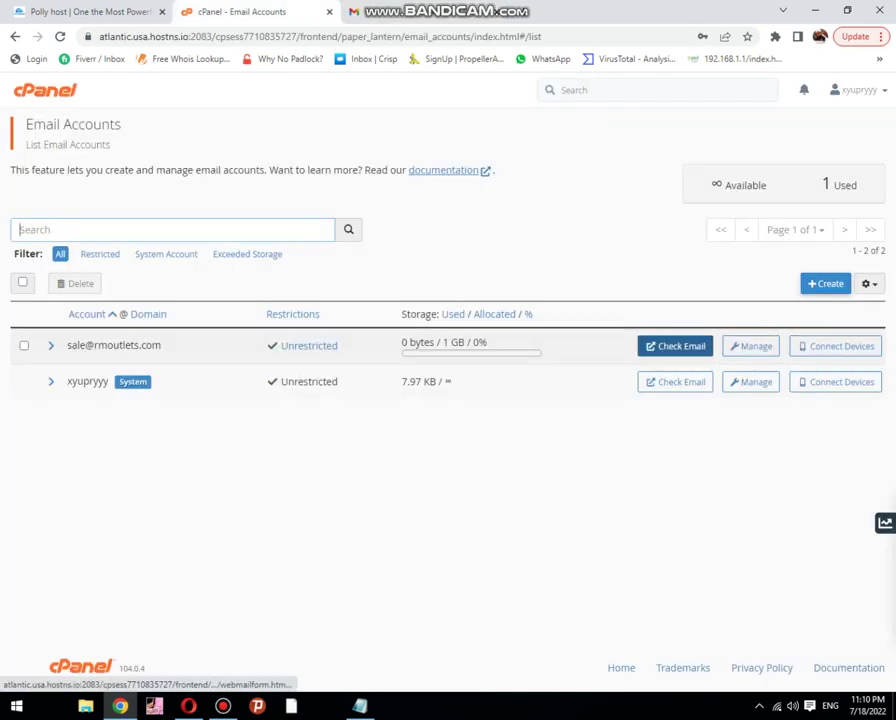
{"action": "left_click", "coordinate": [680, 346]}
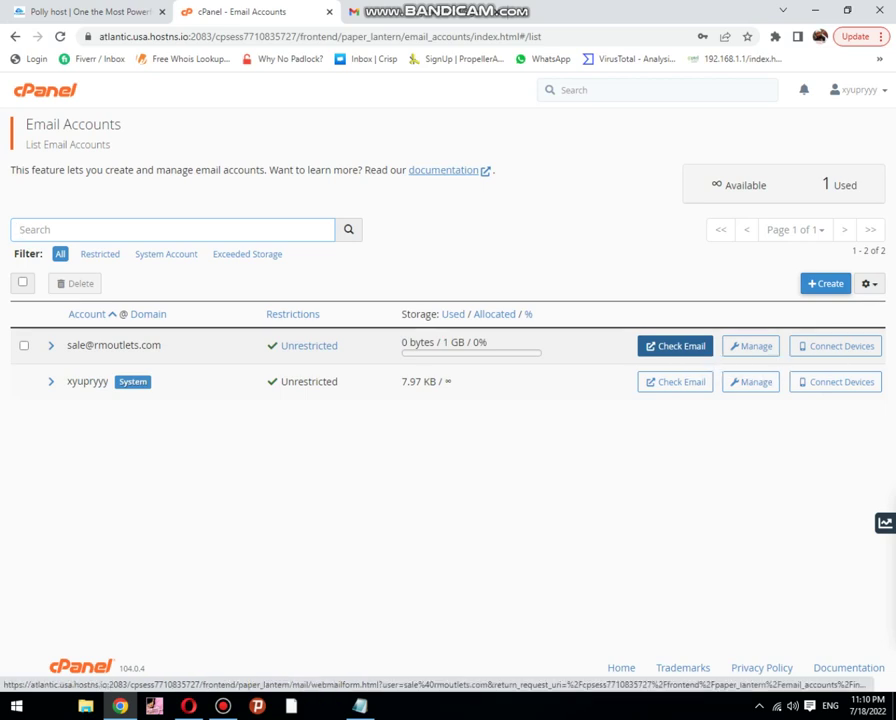
{"action": "left_click", "coordinate": [240, 11]}
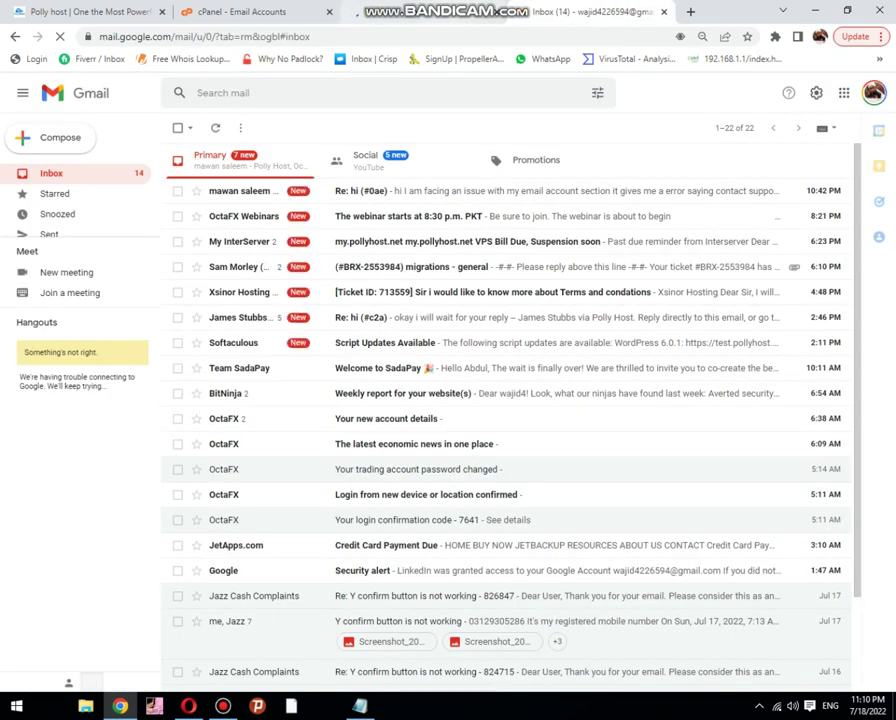
{"action": "left_click", "coordinate": [370, 12]}
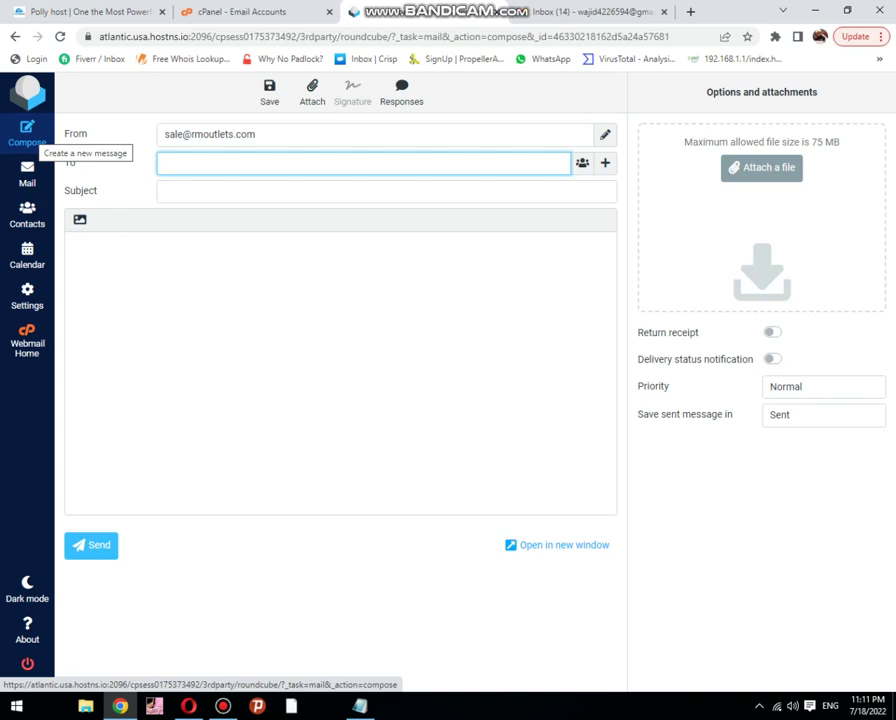
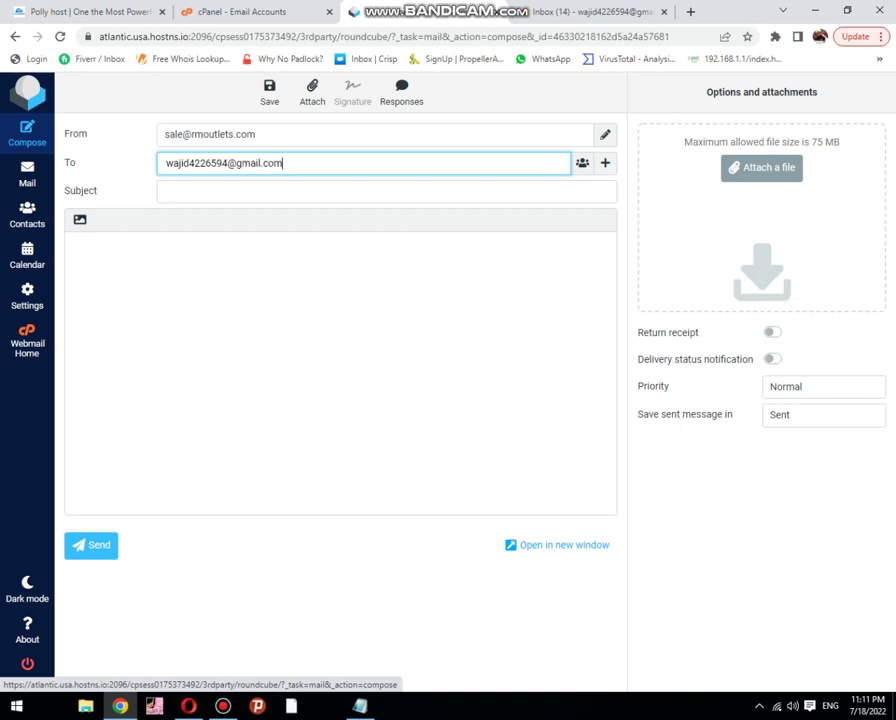
{"action": "key", "text": "Tab"}
{"action": "key", "text": "Tab"}
{"action": "key", "text": "Tab"}
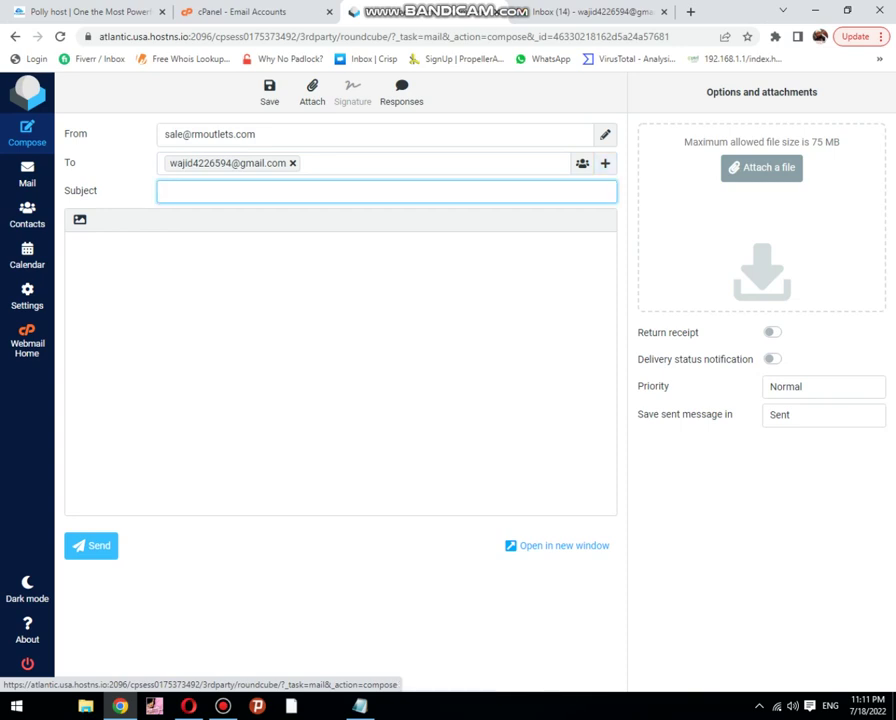
{"action": "type", "text": "test"}
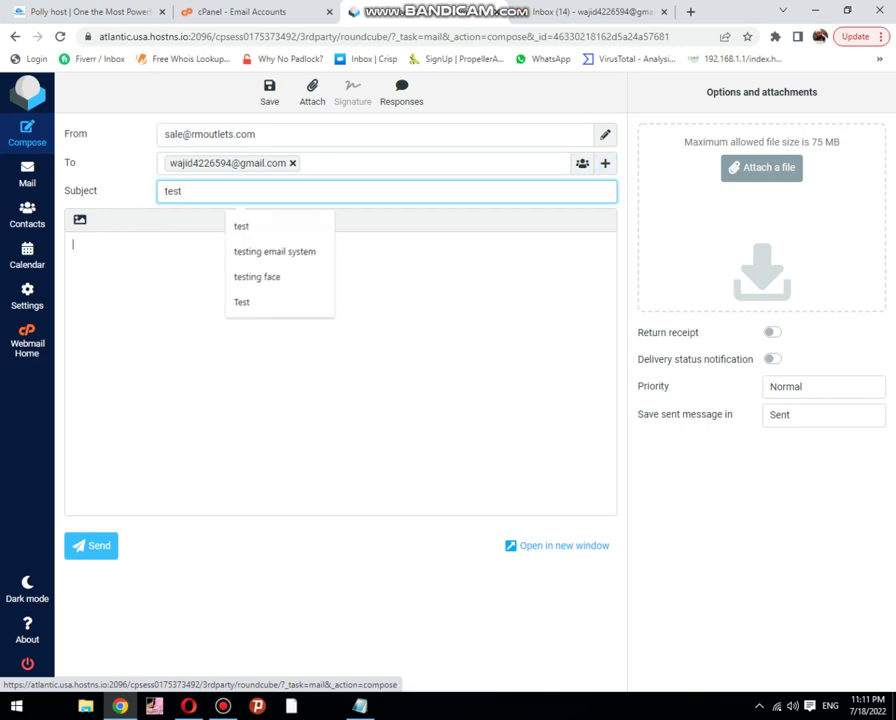
{"action": "key", "text": "Tab"}
{"action": "type", "text": "test"}
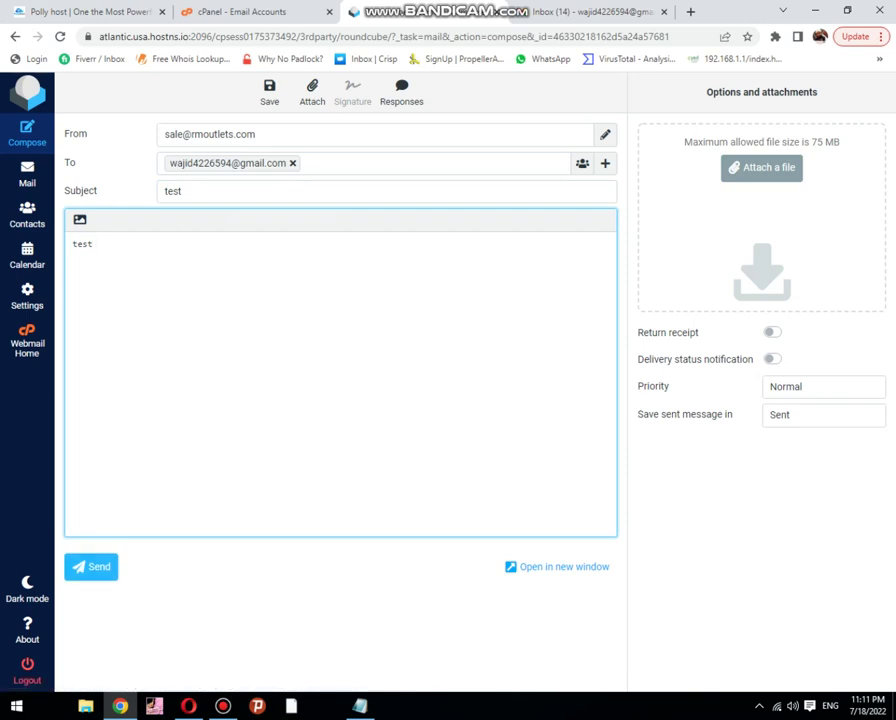
{"action": "key", "text": "ctrl+Return"}
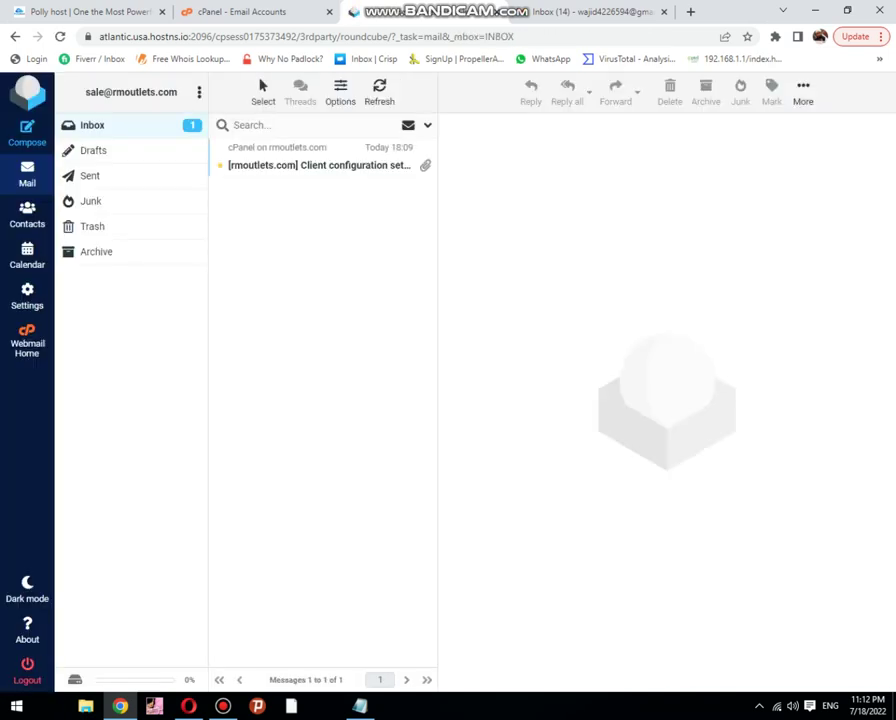
{"action": "left_click", "coordinate": [89, 175]}
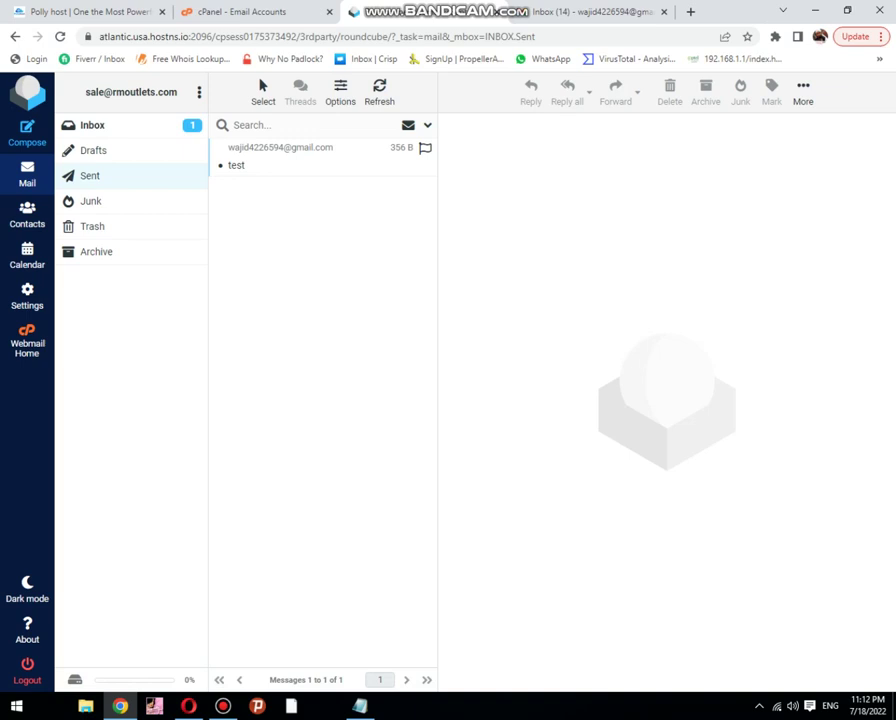
{"action": "left_click", "coordinate": [590, 11]}
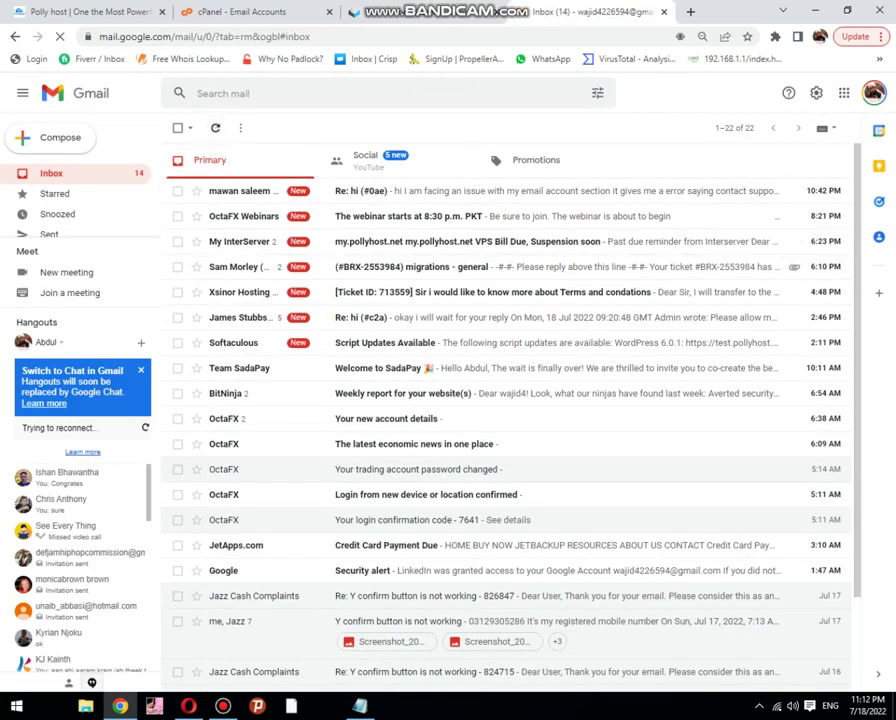
Refresh Gmail, open the 'test' message from sale, and show its sender details
{"action": "left_click", "coordinate": [215, 128]}
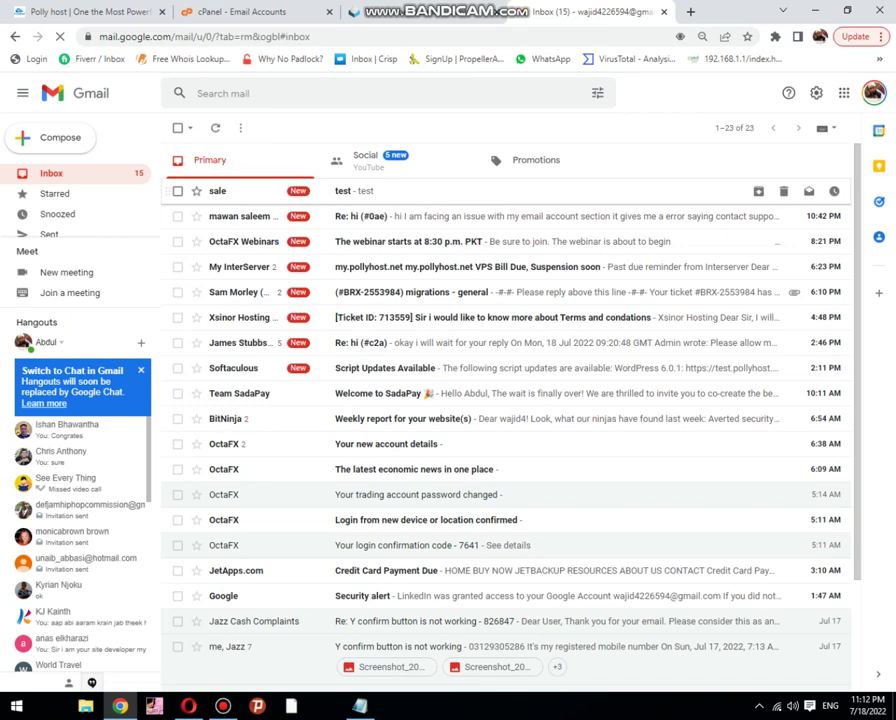
{"action": "left_click", "coordinate": [400, 190]}
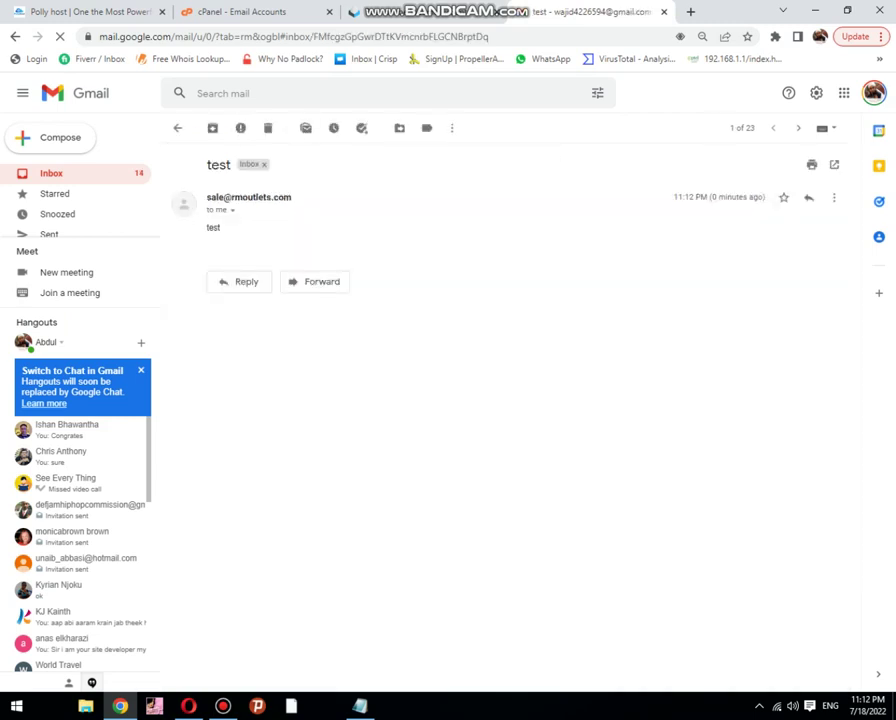
{"action": "left_click", "coordinate": [232, 210]}
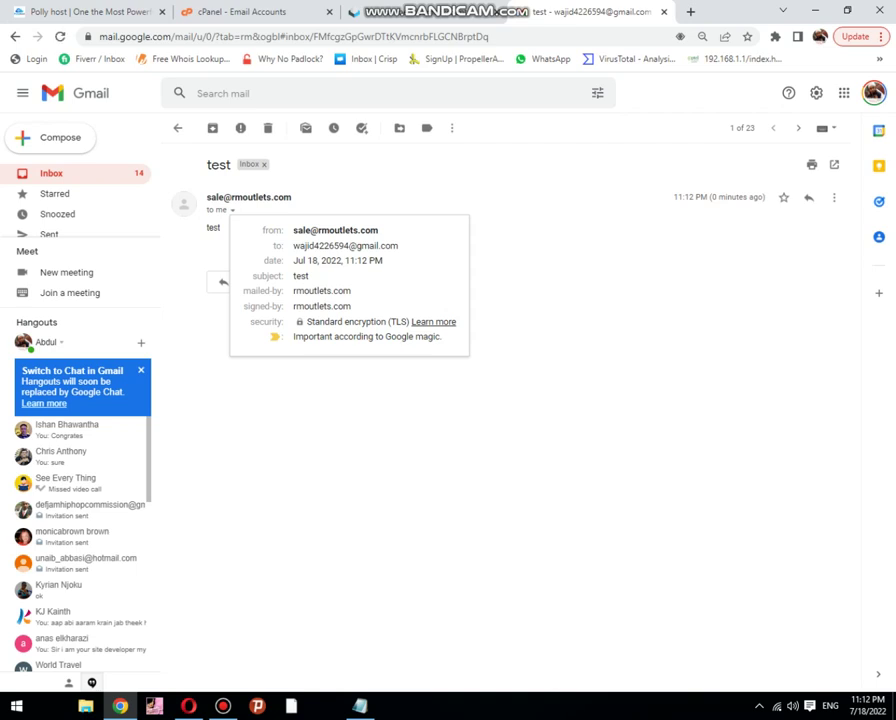
Reply 'yes its received' from Gmail to the test message
{"action": "key", "text": "Escape"}
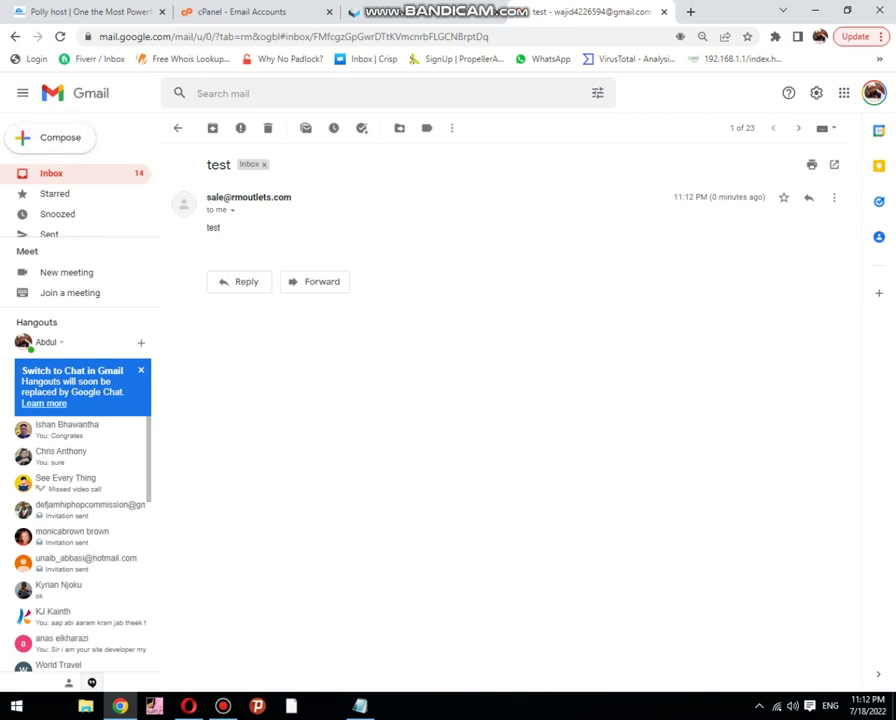
{"action": "key", "text": "r"}
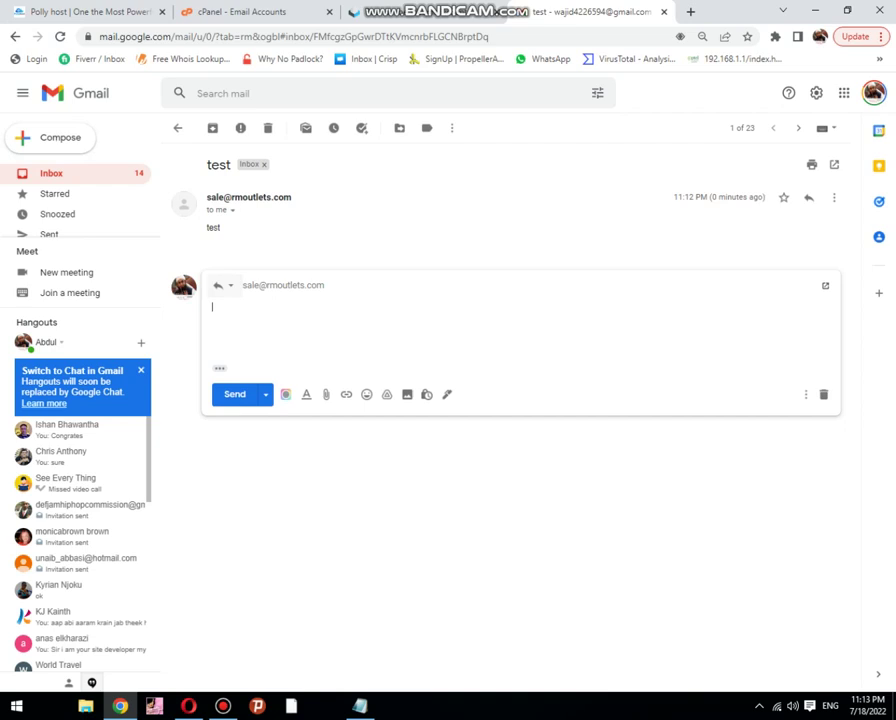
{"action": "type", "text": "y"}
{"action": "type", "text": "es its rec"}
{"action": "type", "text": "eived"}
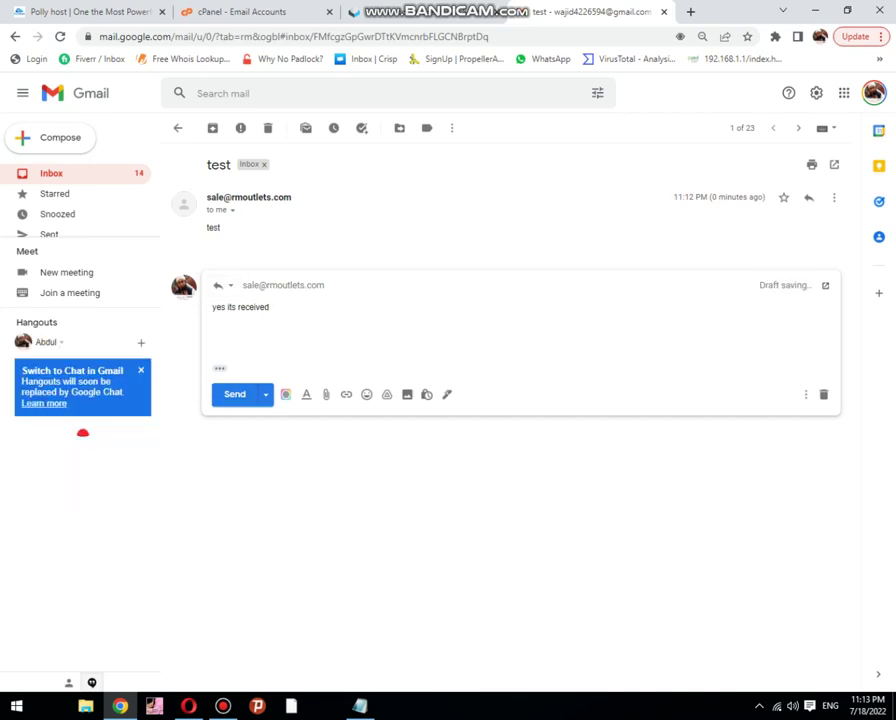
{"action": "key", "text": "ctrl+Return"}
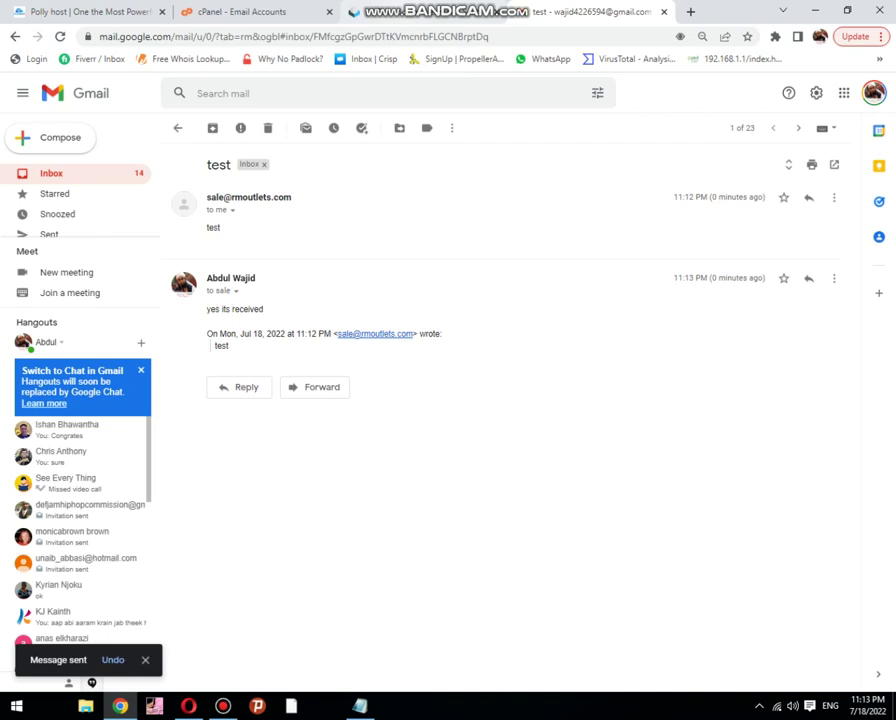
{"action": "left_click", "coordinate": [240, 11]}
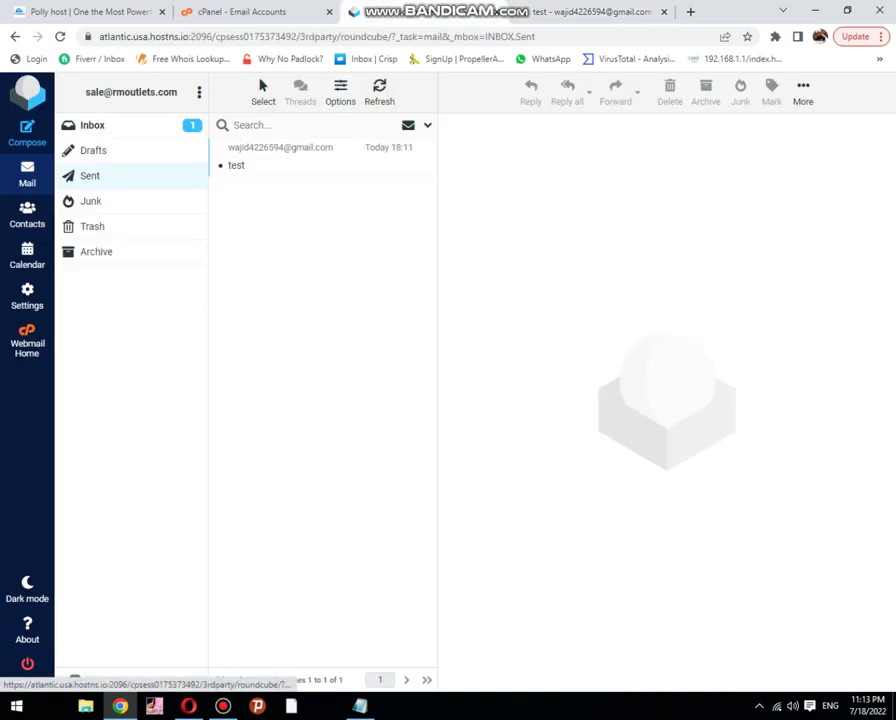
Refresh the Roundcube inbox and open the 'Re: test' reply from Gmail
{"action": "left_click", "coordinate": [92, 125]}
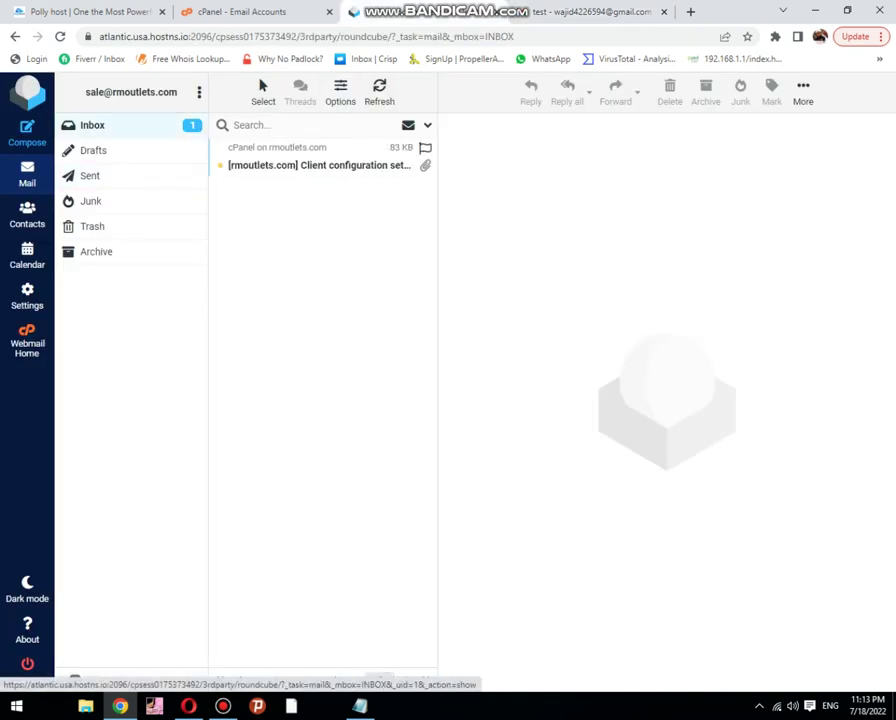
{"action": "left_click", "coordinate": [318, 165]}
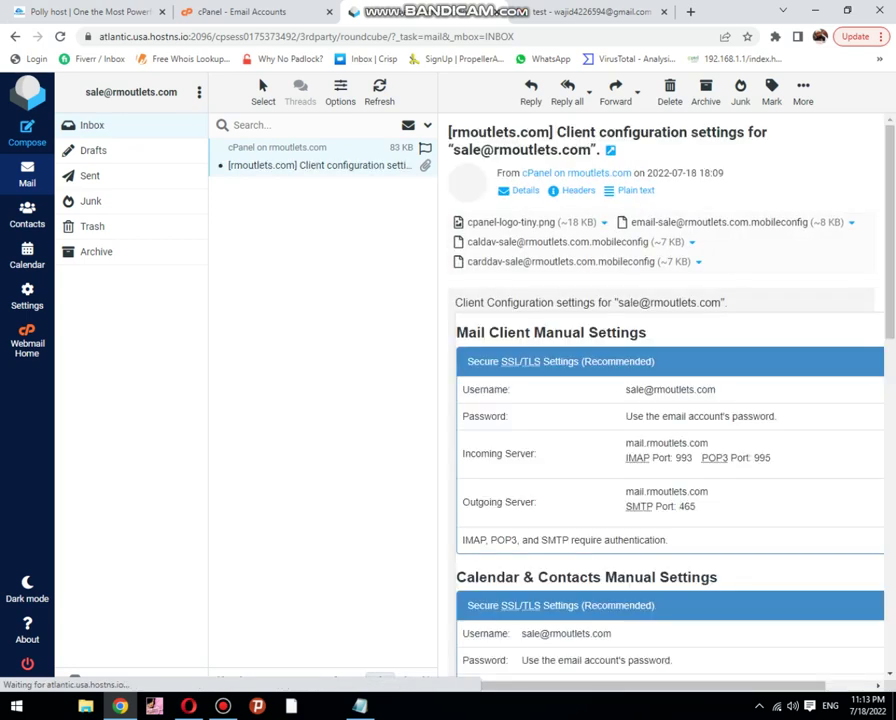
{"action": "left_click", "coordinate": [92, 125]}
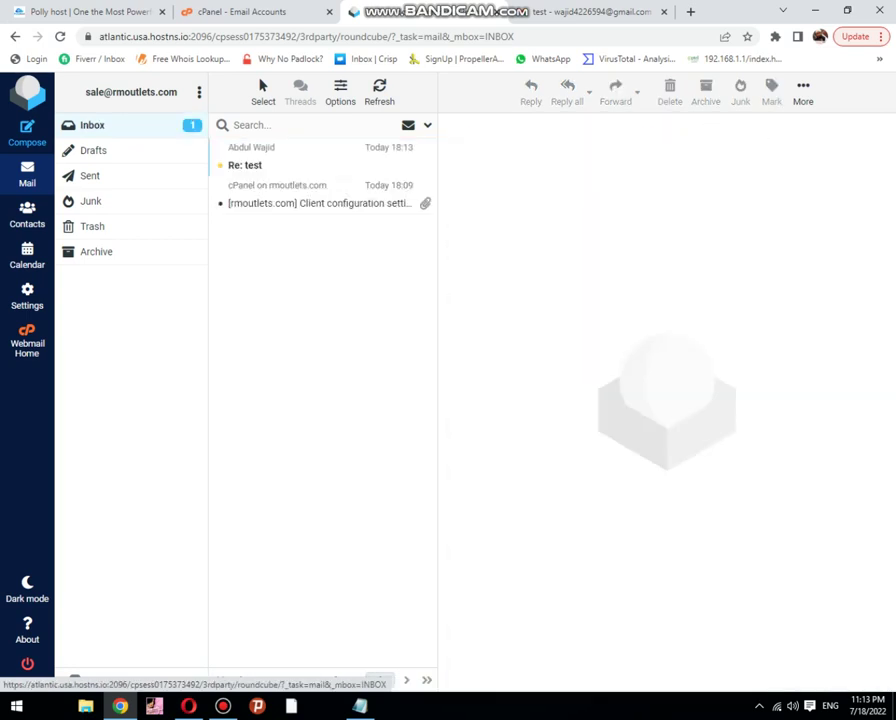
{"action": "left_click", "coordinate": [318, 165]}
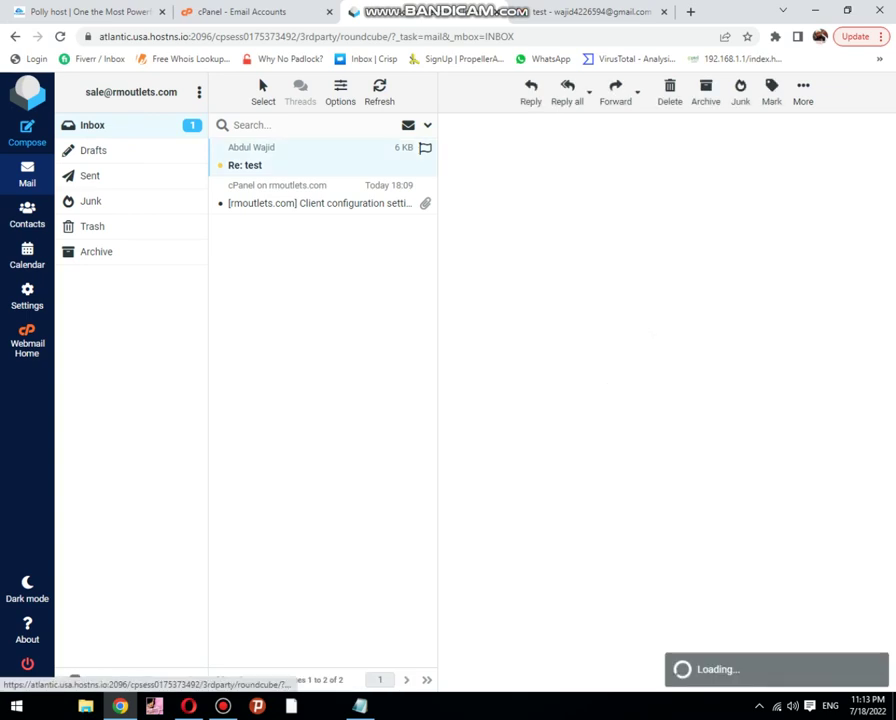